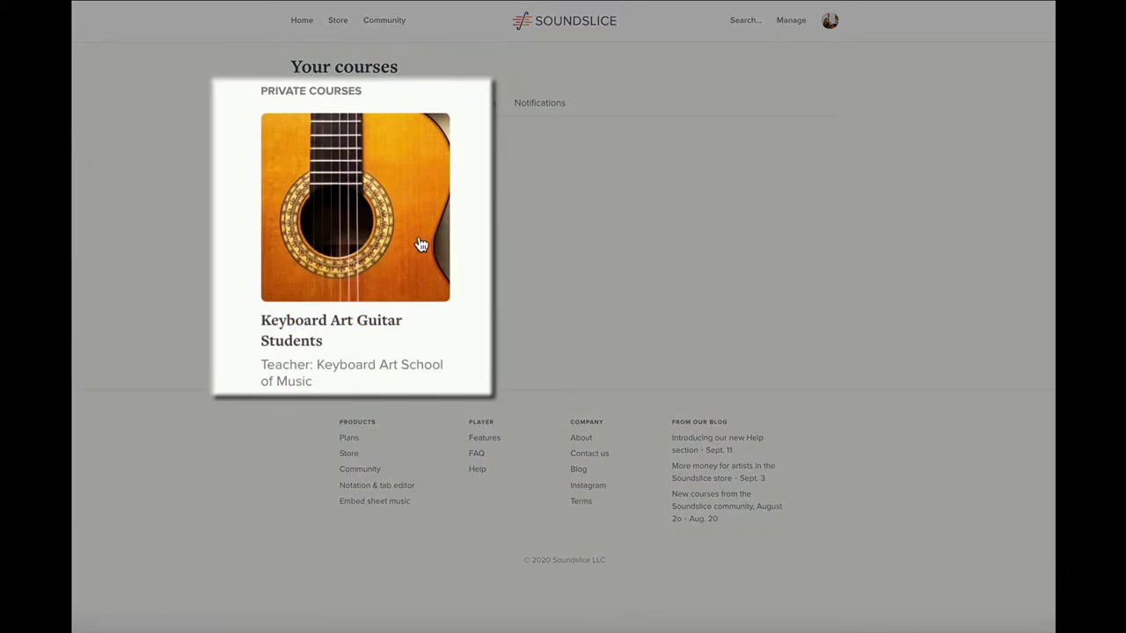
Open the Keyboard Art Guitar Students course and scroll through its levelled pieces and course files.
{"action": "left_click", "coordinate": [380, 245]}
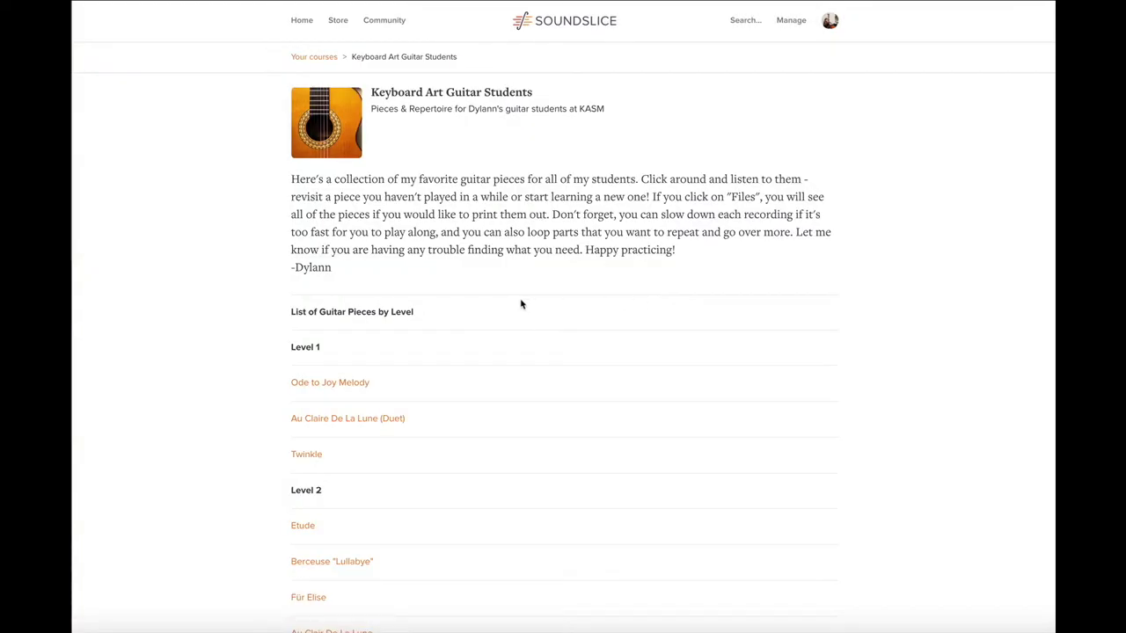
{"action": "scroll", "coordinate": [521, 305], "scroll_direction": "down", "scroll_amount": 10}
{"action": "scroll", "coordinate": [520, 305], "scroll_direction": "down", "scroll_amount": 6}
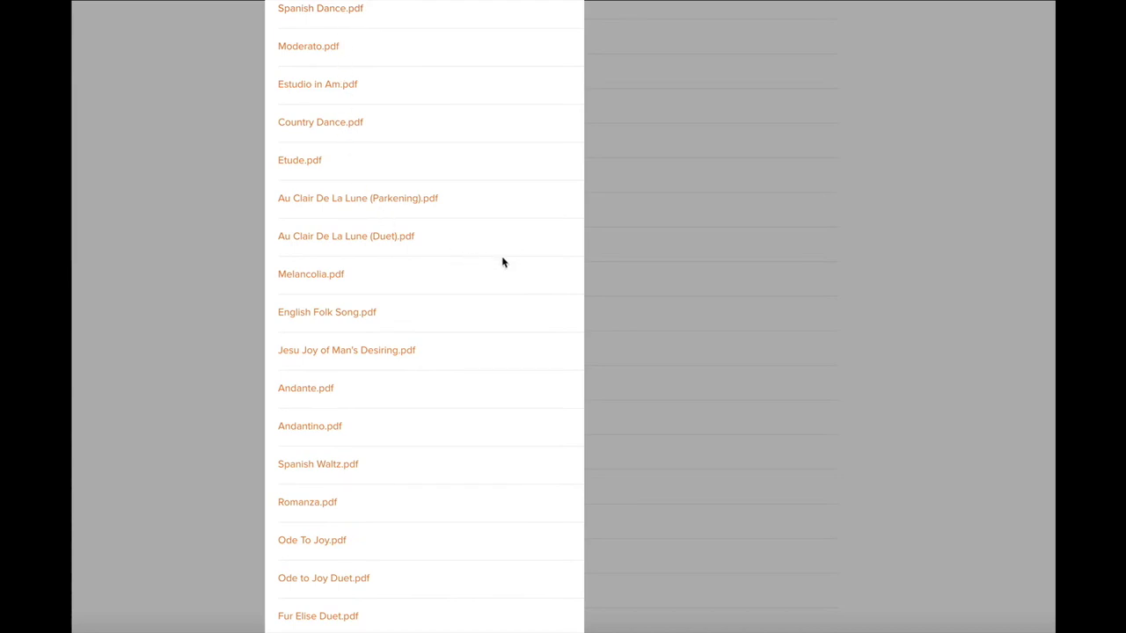
{"action": "scroll", "coordinate": [496, 267], "scroll_direction": "up", "scroll_amount": 10}
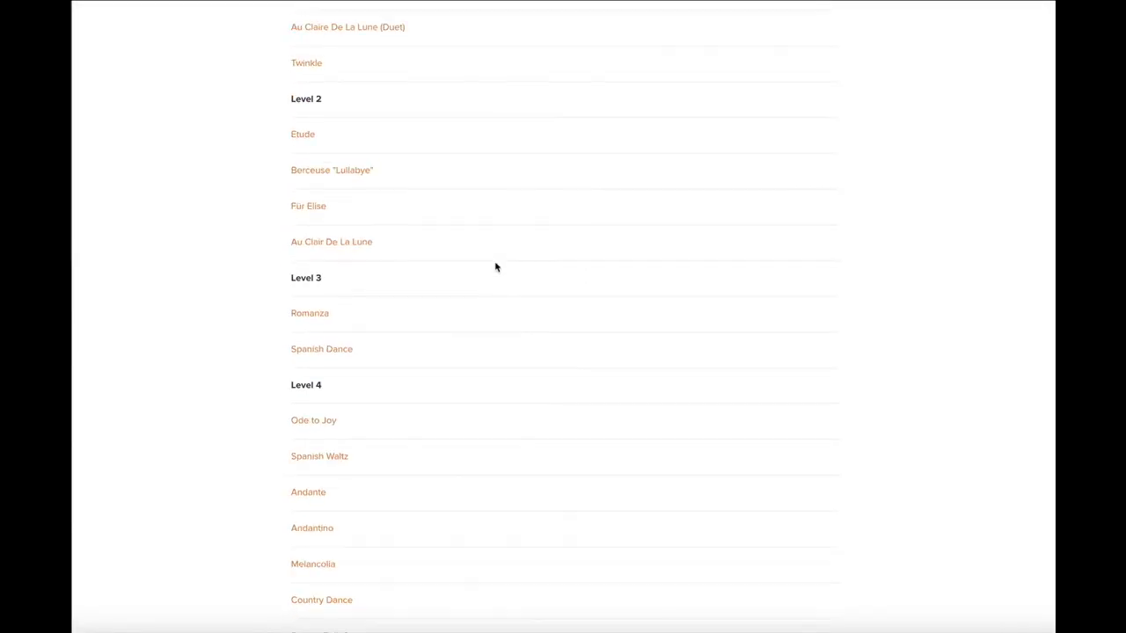
{"action": "scroll", "coordinate": [495, 267], "scroll_direction": "up", "scroll_amount": 1}
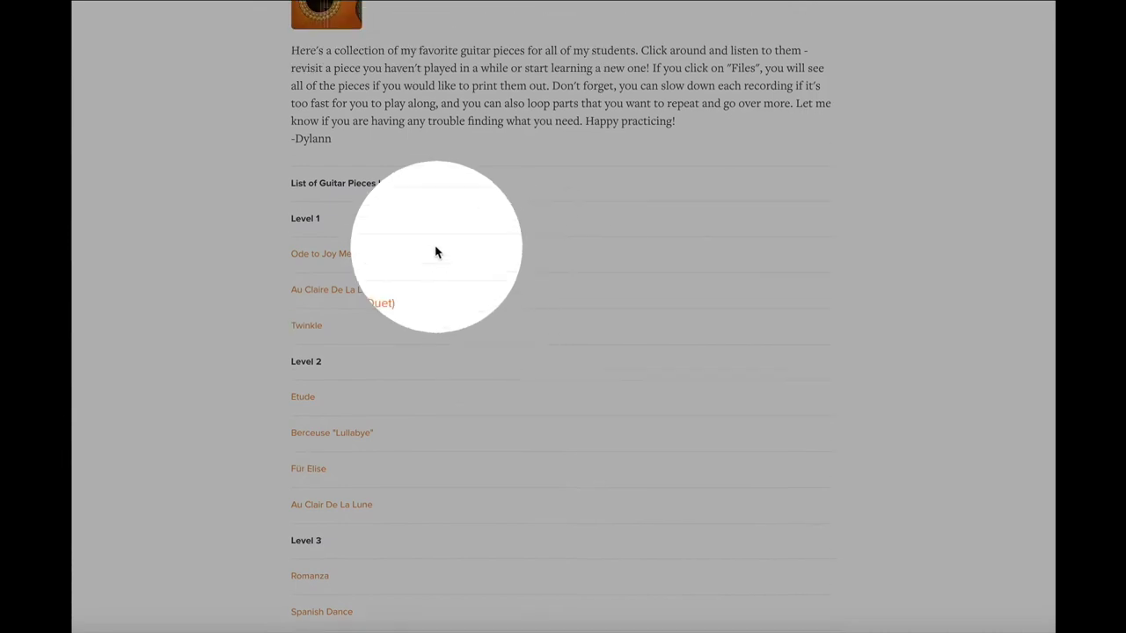
Open the Ode to Joy Melody lesson and play it, pausing around measure 5.
{"action": "left_click", "coordinate": [352, 256]}
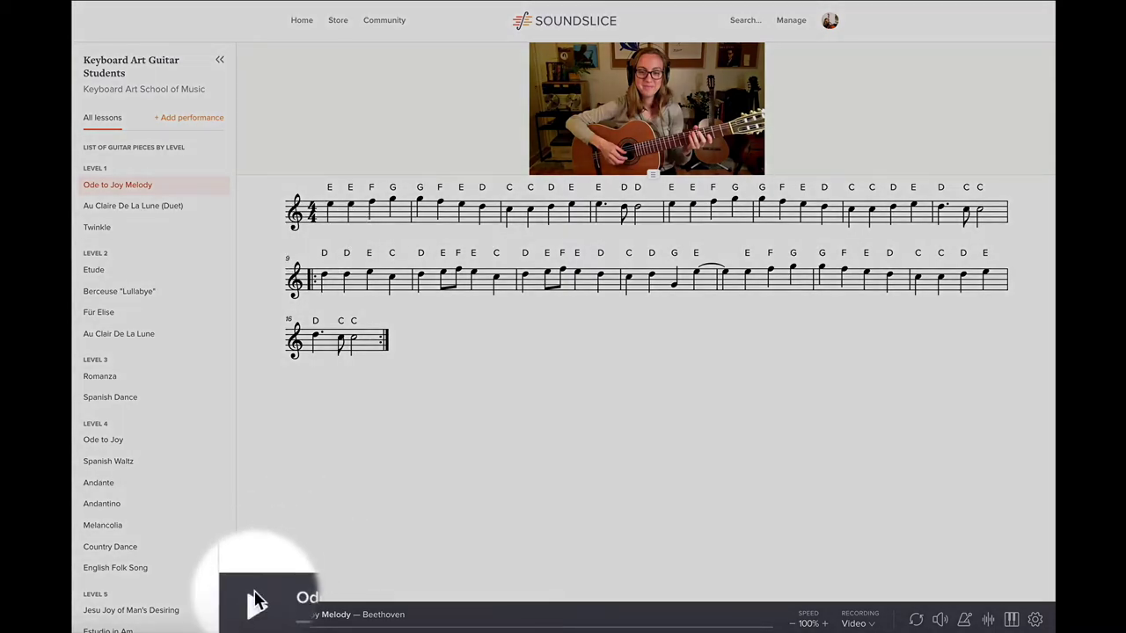
{"action": "left_click", "coordinate": [255, 620]}
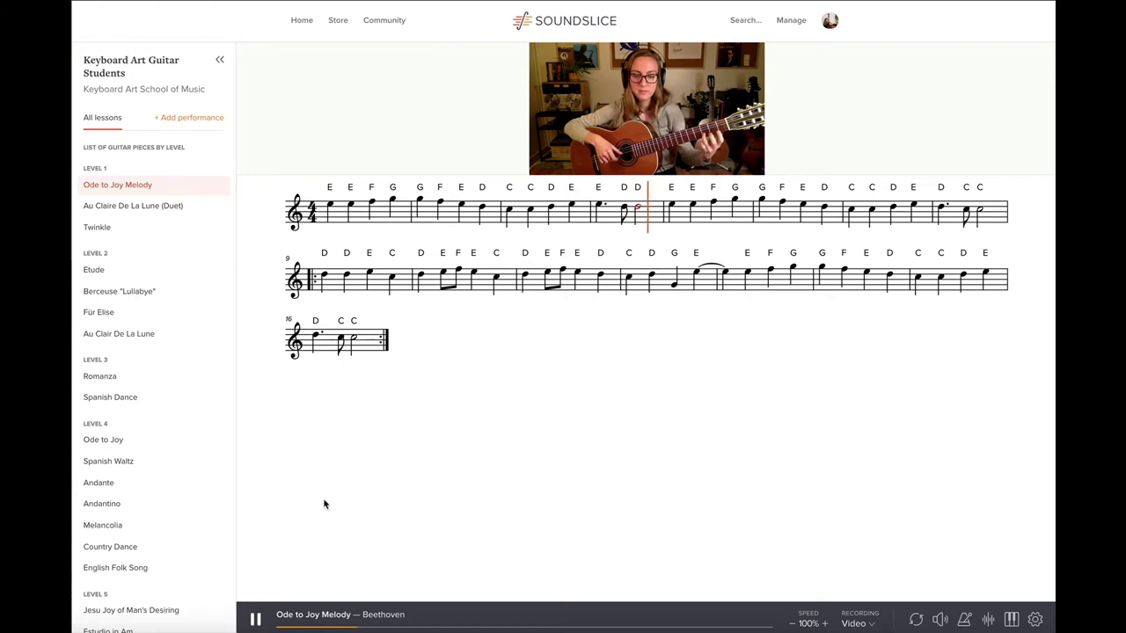
{"action": "key", "text": "space"}
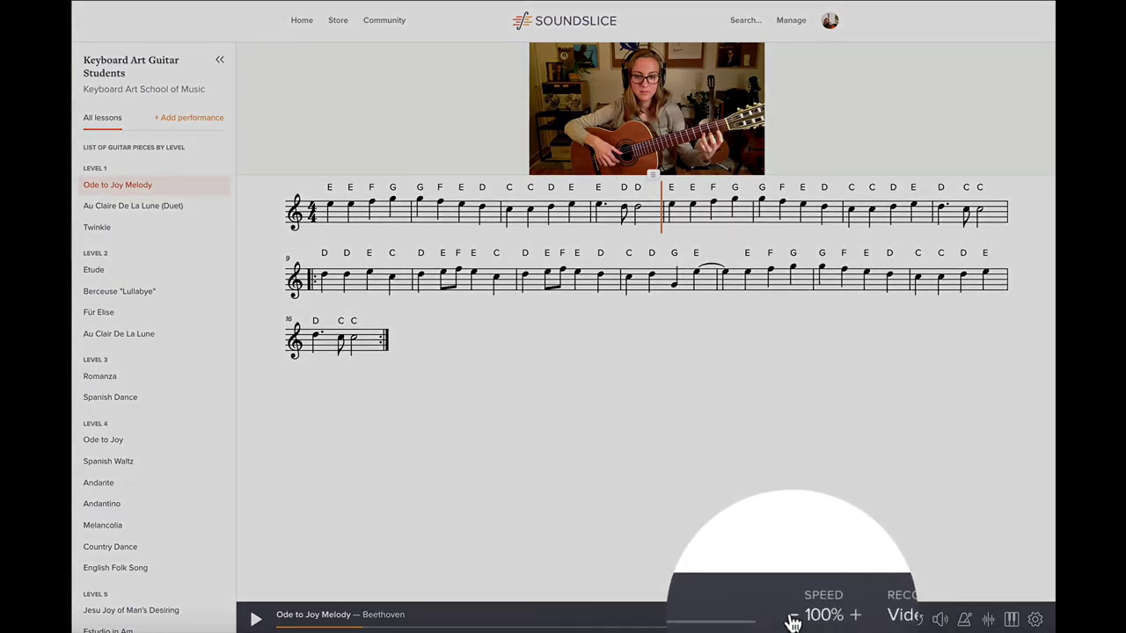
Play the lesson at 80% speed and loop measures 7–8 at the end of the first line.
{"action": "left_click", "coordinate": [796, 620]}
{"action": "left_click", "coordinate": [797, 620]}
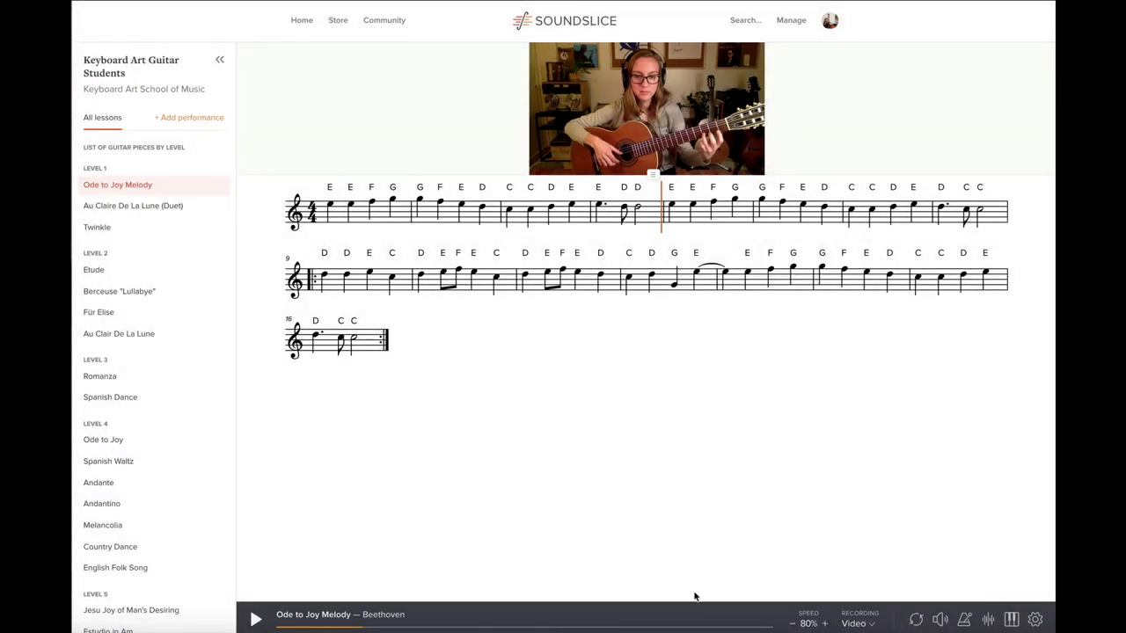
{"action": "left_click", "coordinate": [257, 620]}
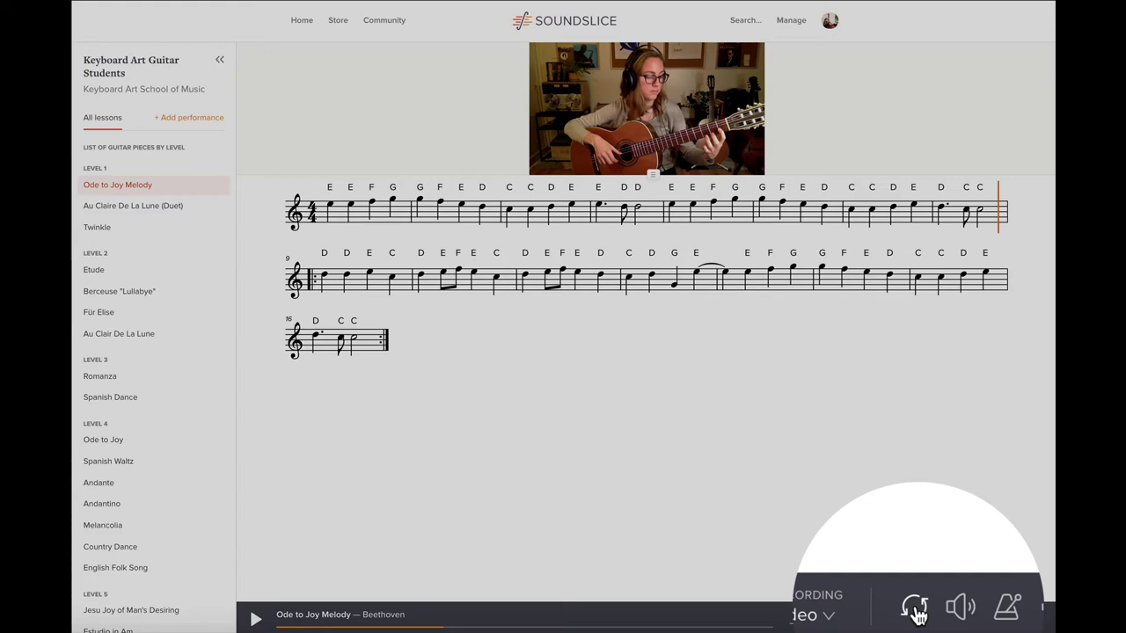
{"action": "left_click", "coordinate": [916, 620]}
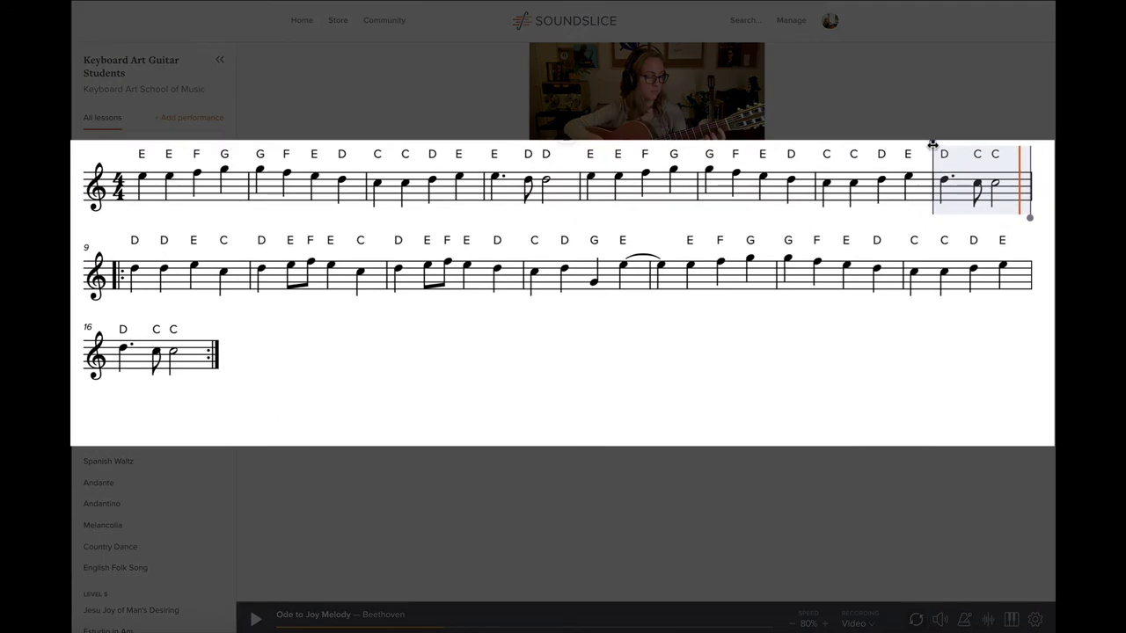
{"action": "left_click_drag", "start_coordinate": [931, 180], "coordinate": [761, 186]}
{"action": "left_click_drag", "start_coordinate": [708, 153], "coordinate": [816, 167]}
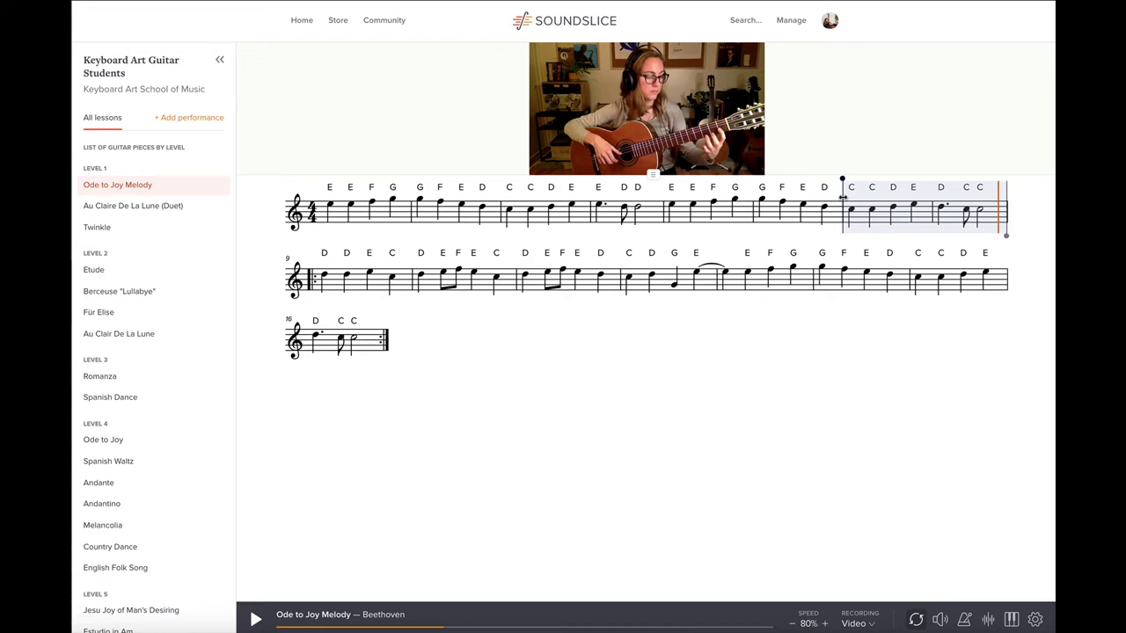
Play the measures 7–8 loop, then replay it with the piano keyboard shown under the score.
{"action": "key", "text": "space"}
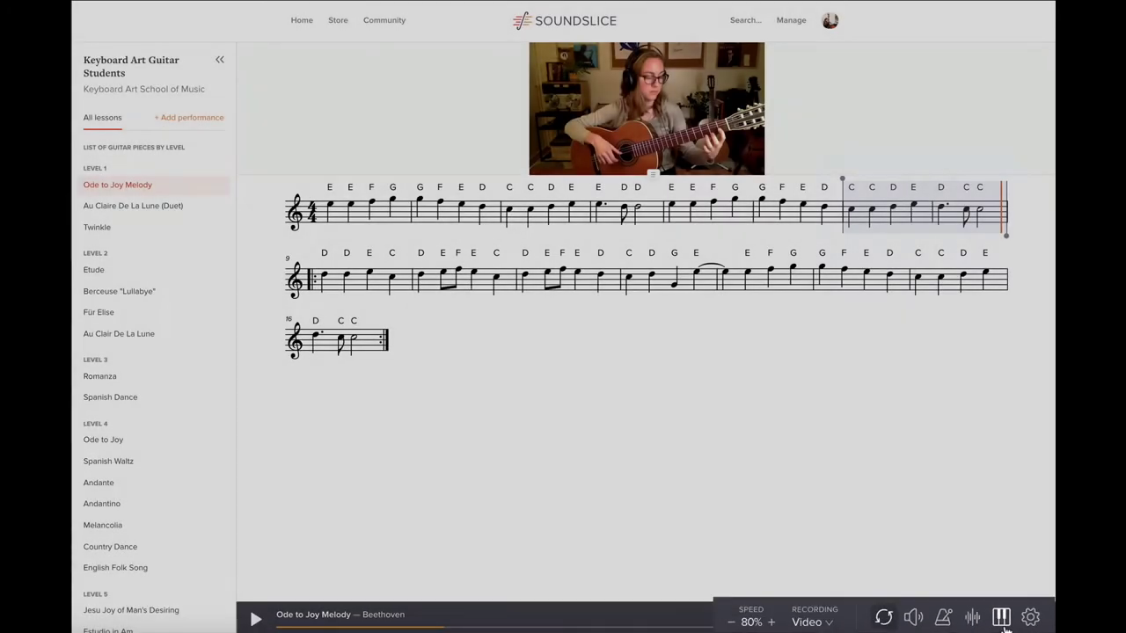
{"action": "left_click", "coordinate": [1011, 619]}
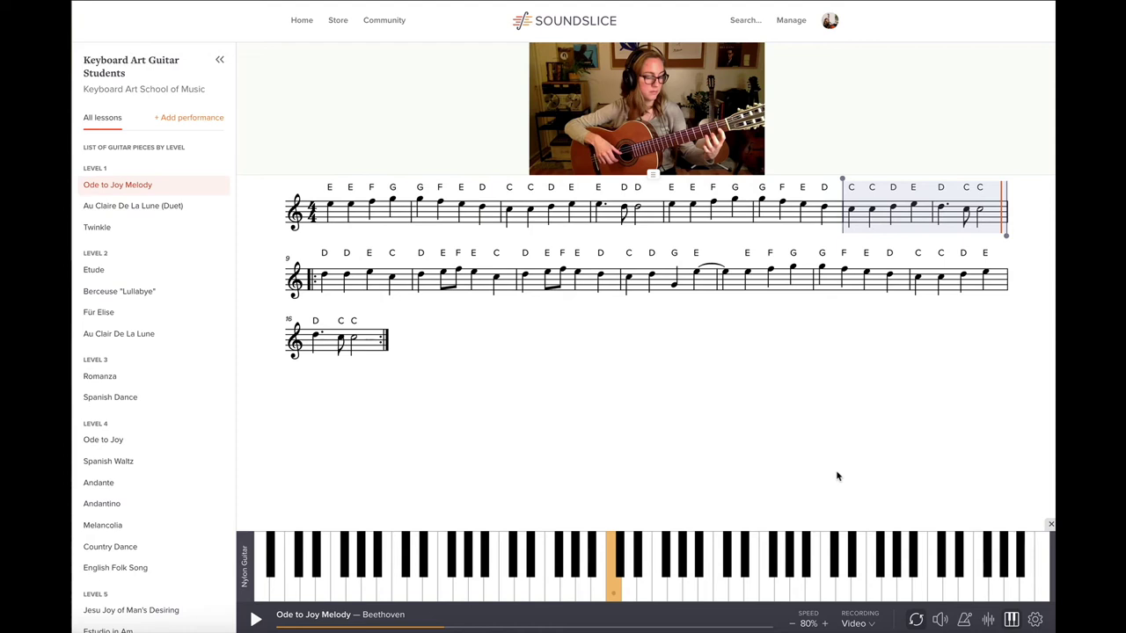
{"action": "left_click", "coordinate": [255, 619]}
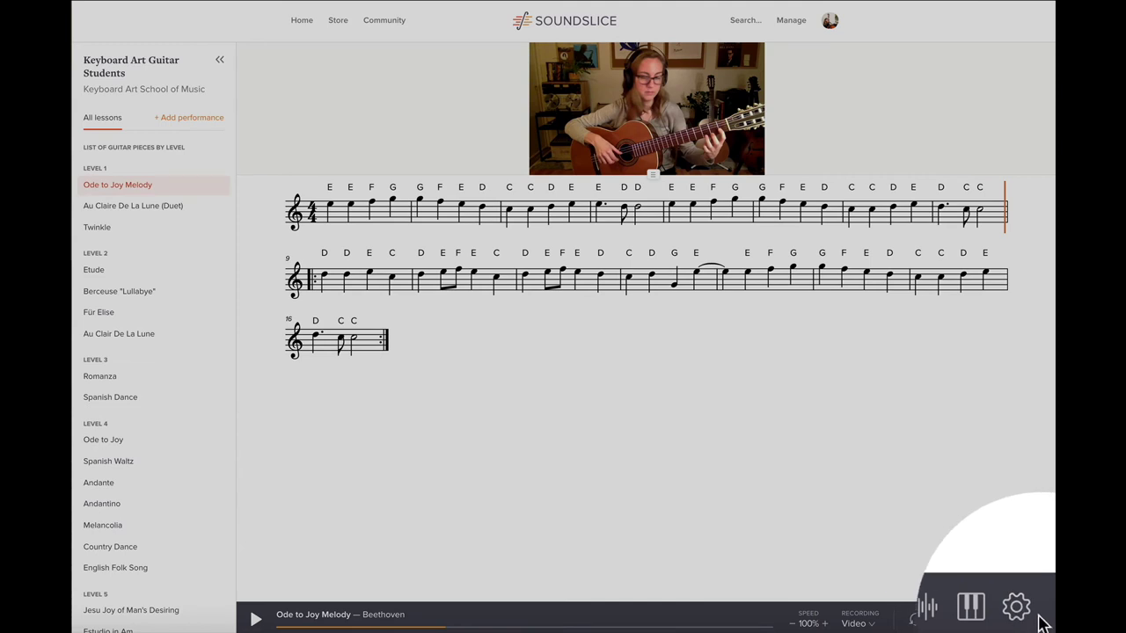
In player settings, double the notation zoom, keep pitch names shown, and transpose up to Db.
{"action": "left_click", "coordinate": [1018, 612]}
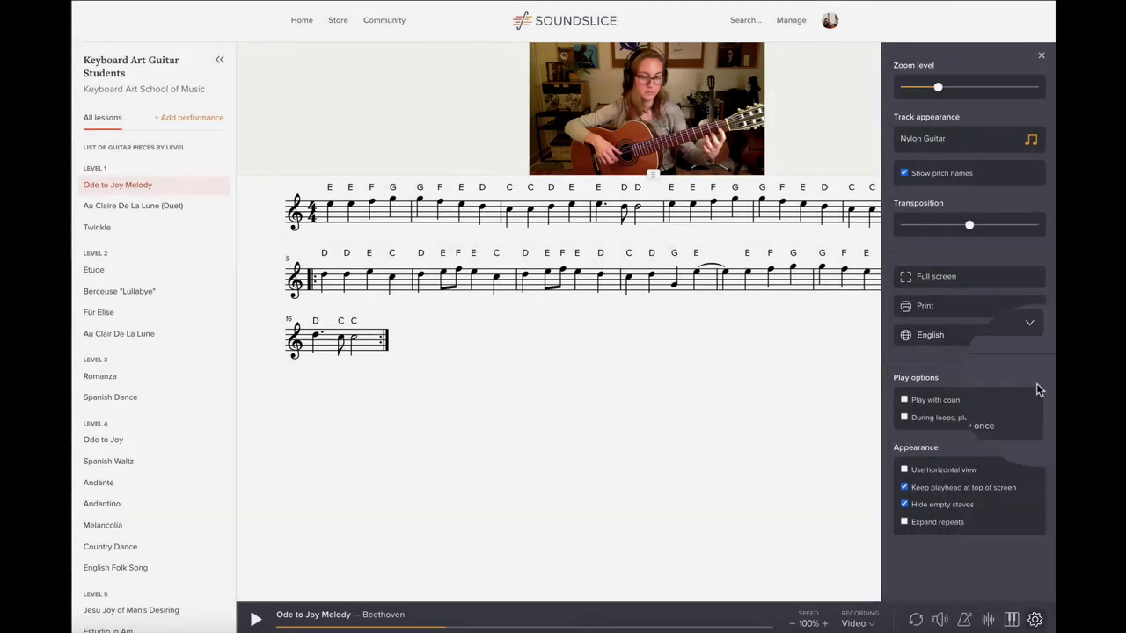
{"action": "left_click_drag", "start_coordinate": [935, 85], "coordinate": [990, 97]}
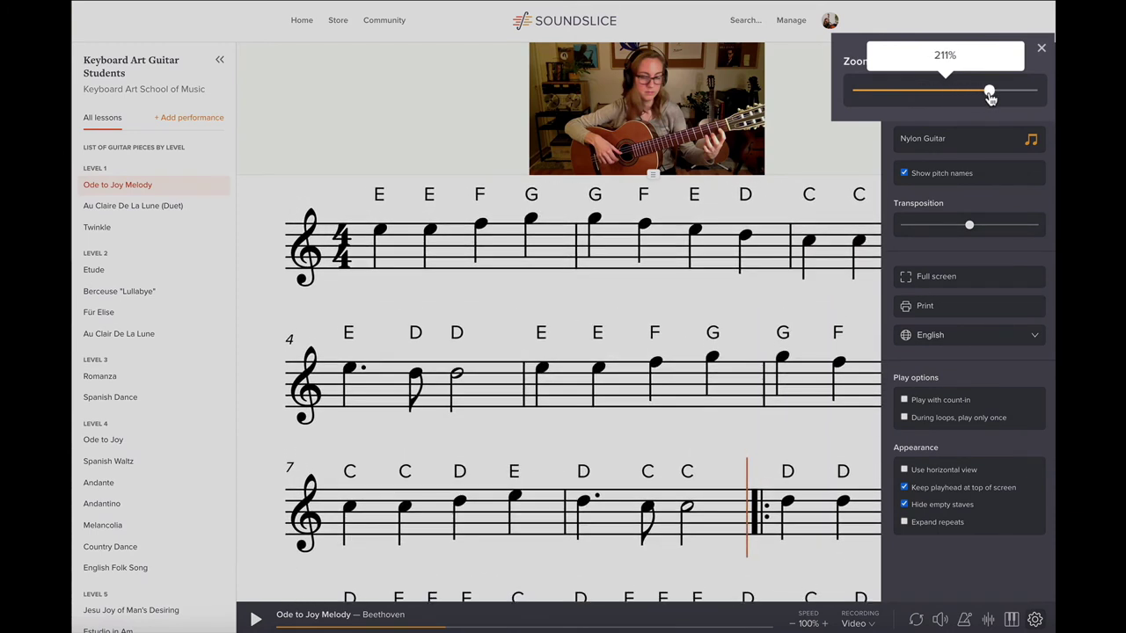
{"action": "scroll", "coordinate": [983, 93], "scroll_direction": "down", "scroll_amount": 2}
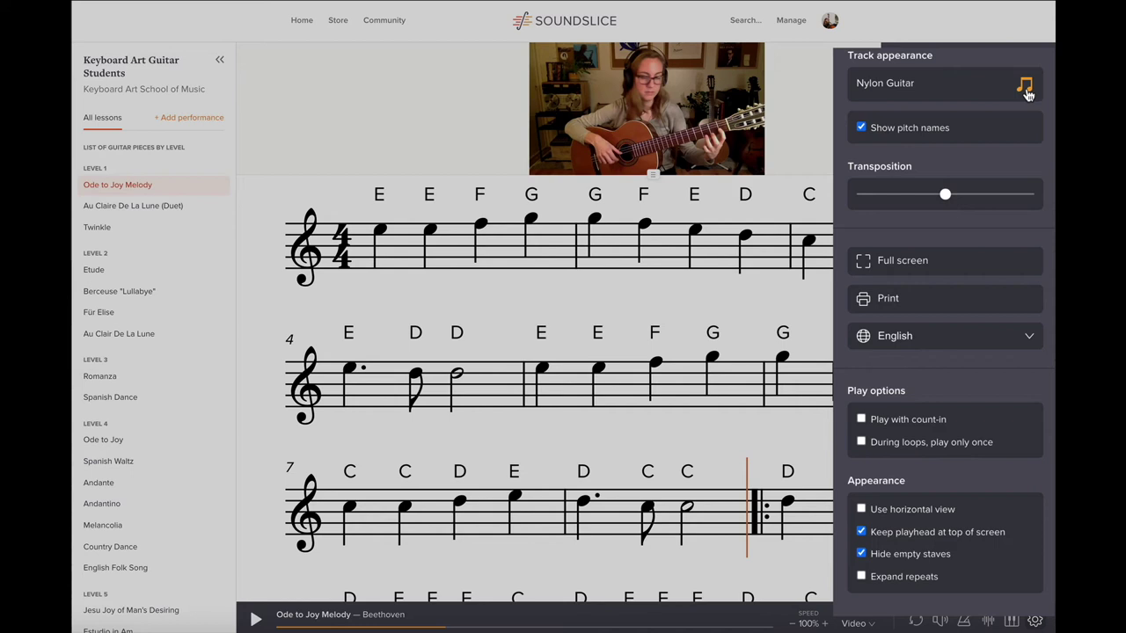
{"action": "left_click", "coordinate": [932, 130]}
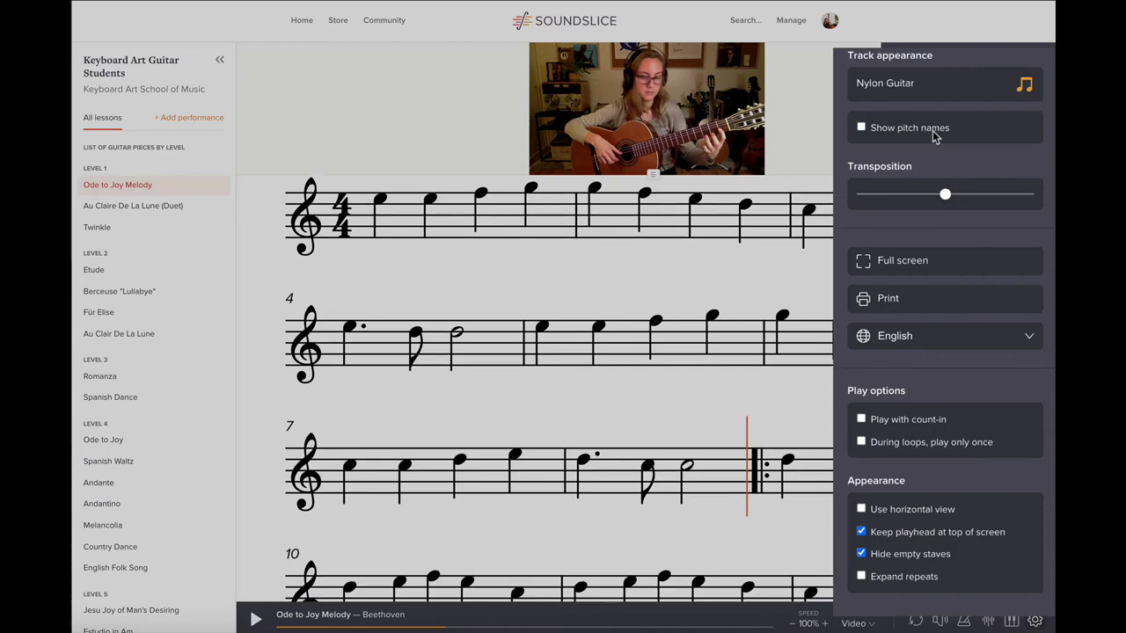
{"action": "left_click", "coordinate": [934, 136]}
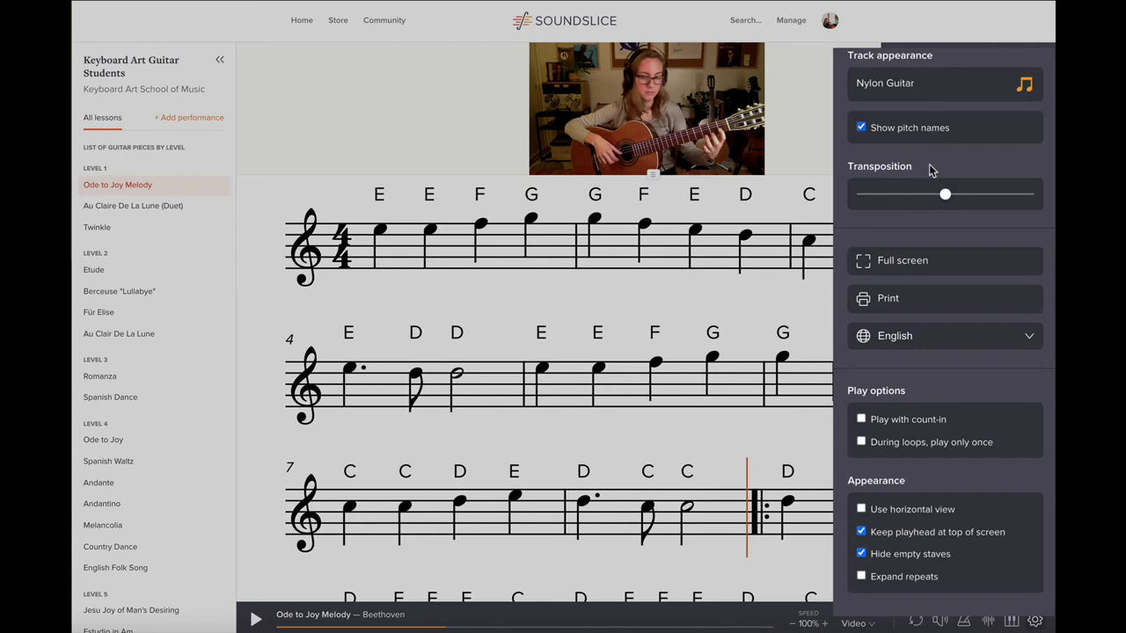
{"action": "mouse_move", "coordinate": [946, 196]}
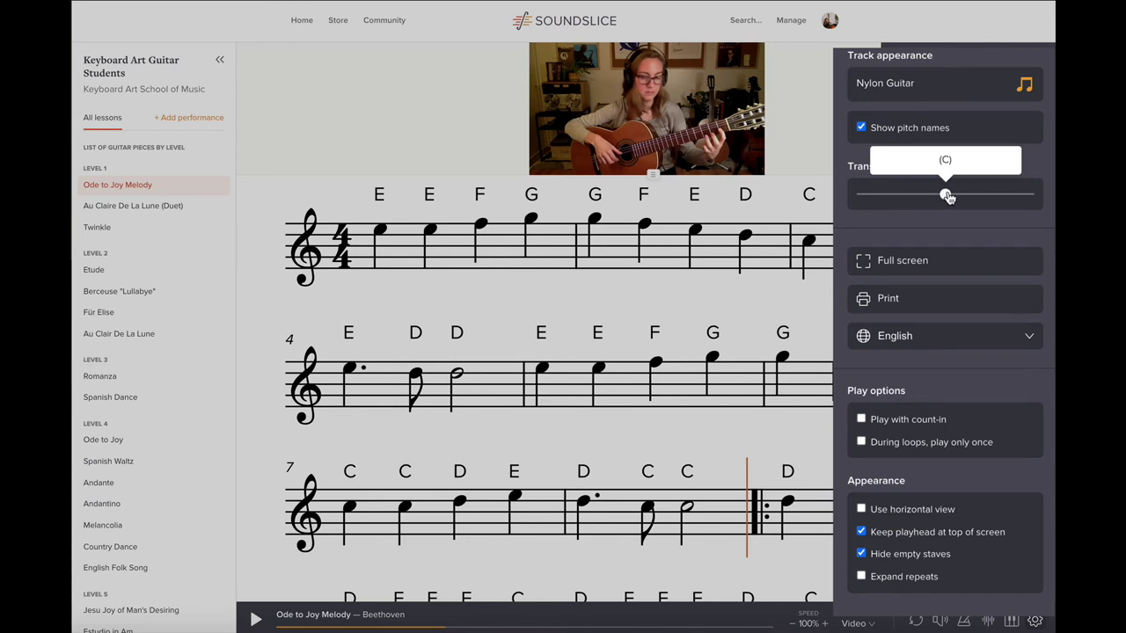
{"action": "left_click_drag", "start_coordinate": [948, 196], "coordinate": [953, 196]}
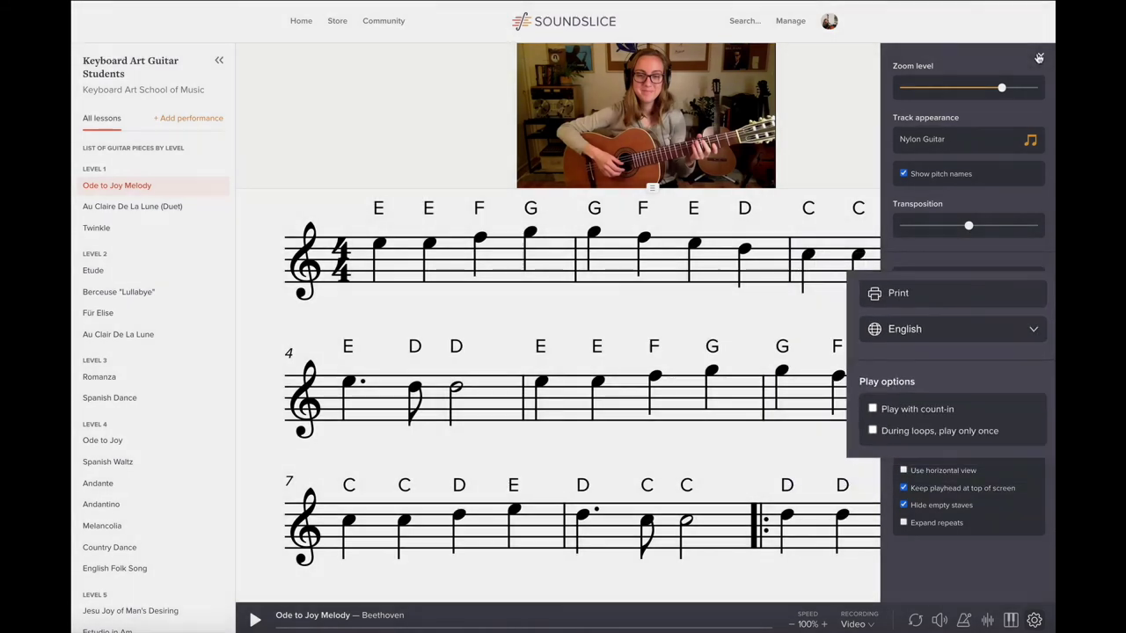
Close settings, enlarge the video above the score, and leave video quality on Auto.
{"action": "left_click", "coordinate": [1041, 55]}
{"action": "left_click_drag", "start_coordinate": [661, 186], "coordinate": [653, 408]}
{"action": "left_click", "coordinate": [929, 18]}
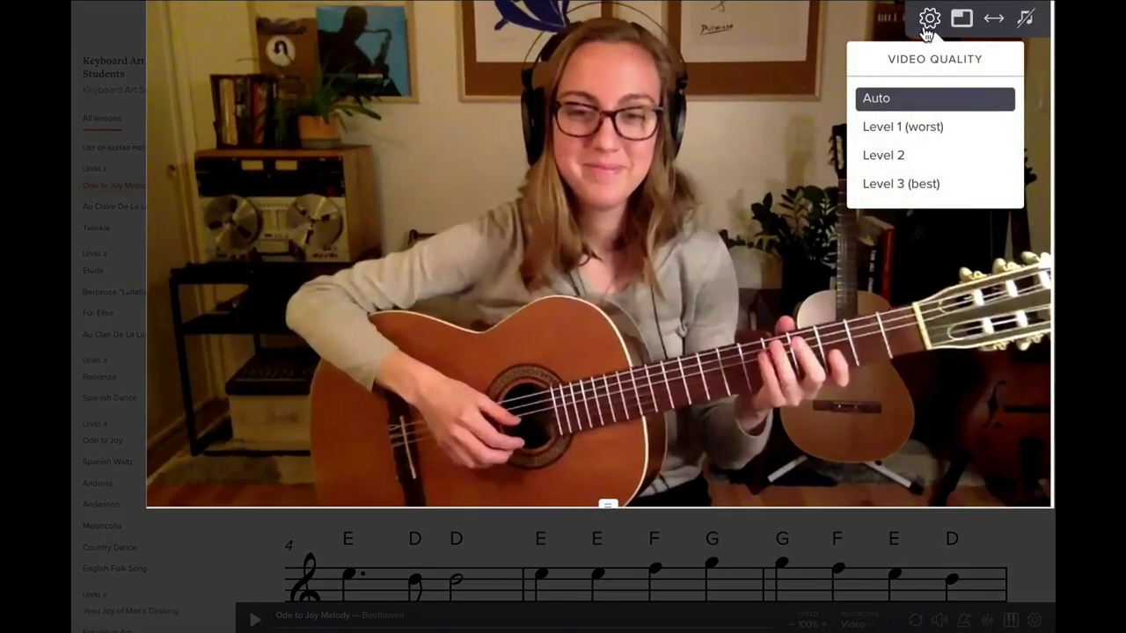
{"action": "left_click", "coordinate": [930, 16]}
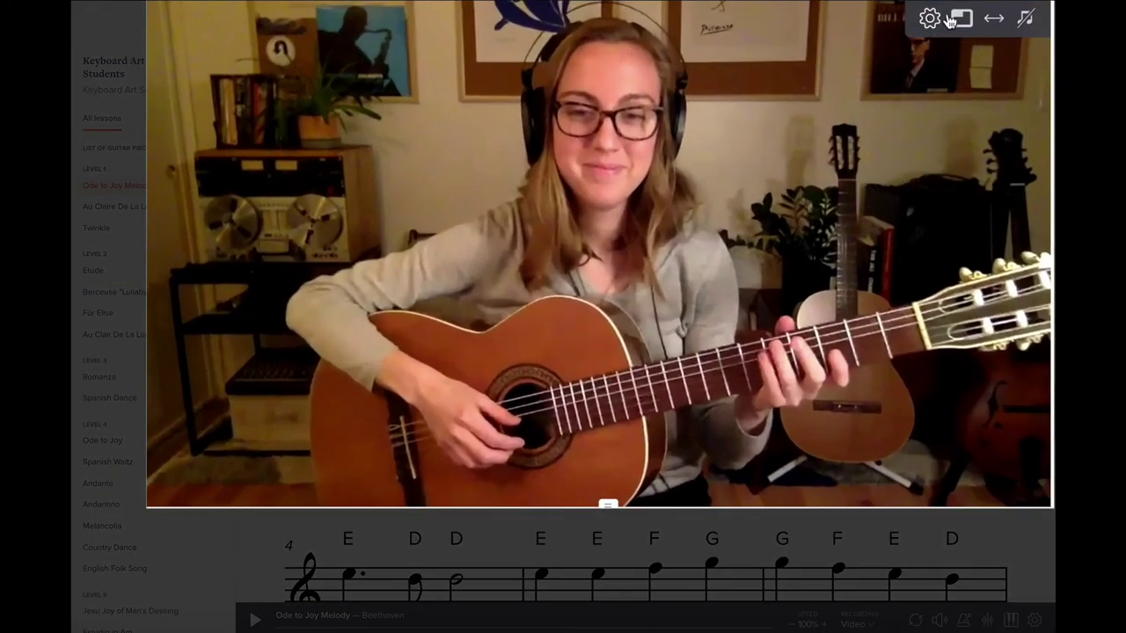
Mirror the video and flip it back, restore the normal layout, then switch to video-only mode.
{"action": "left_click", "coordinate": [994, 28]}
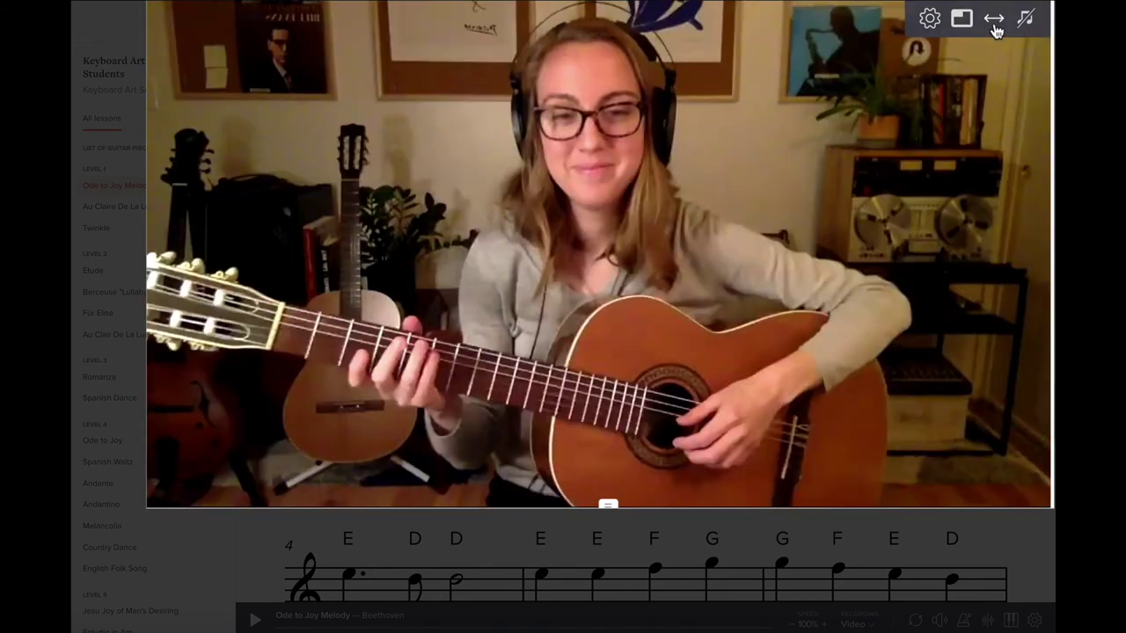
{"action": "left_click", "coordinate": [994, 29]}
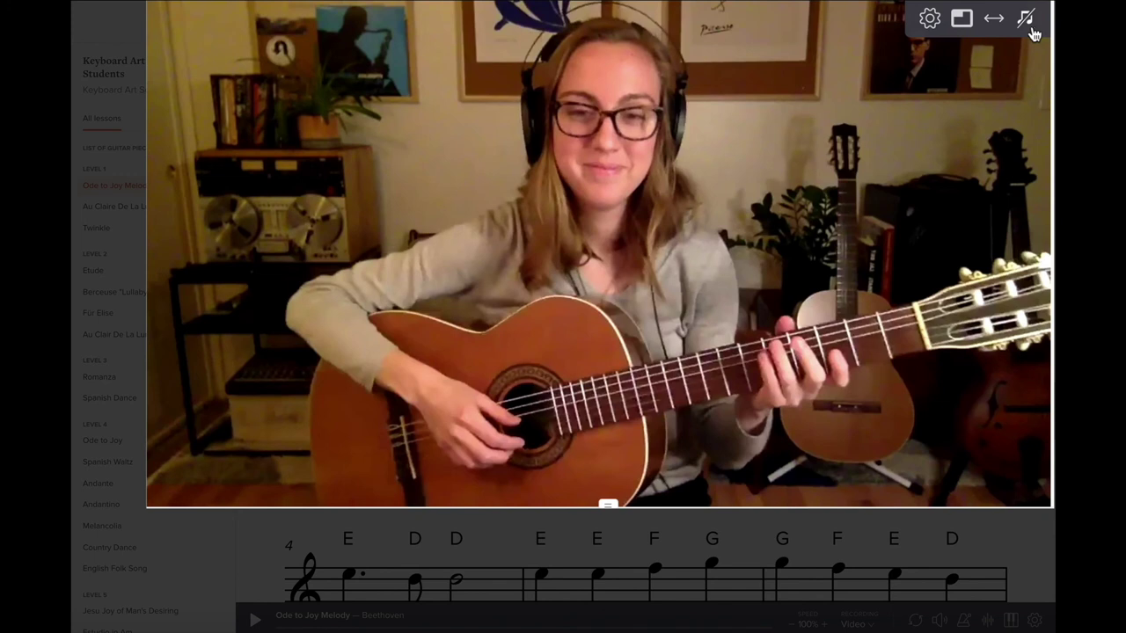
{"action": "left_click", "coordinate": [1031, 31]}
{"action": "left_click", "coordinate": [931, 57]}
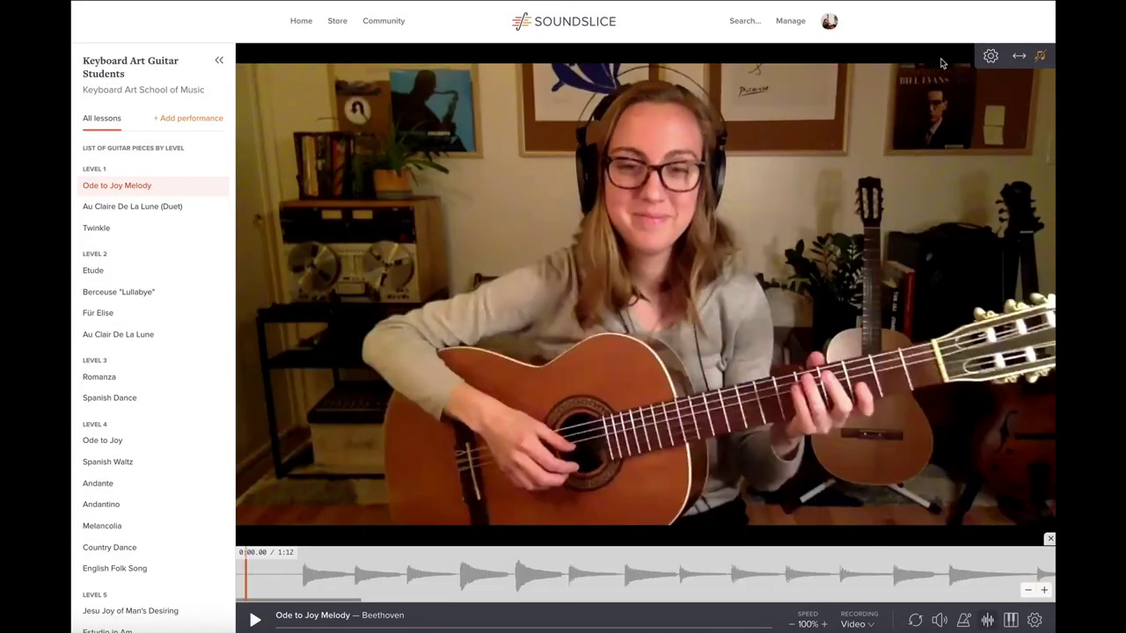
Restore the notation under the video, then open Berceuse "Lullabye" and Spanish Waltz from the sidebar.
{"action": "left_click", "coordinate": [1042, 57]}
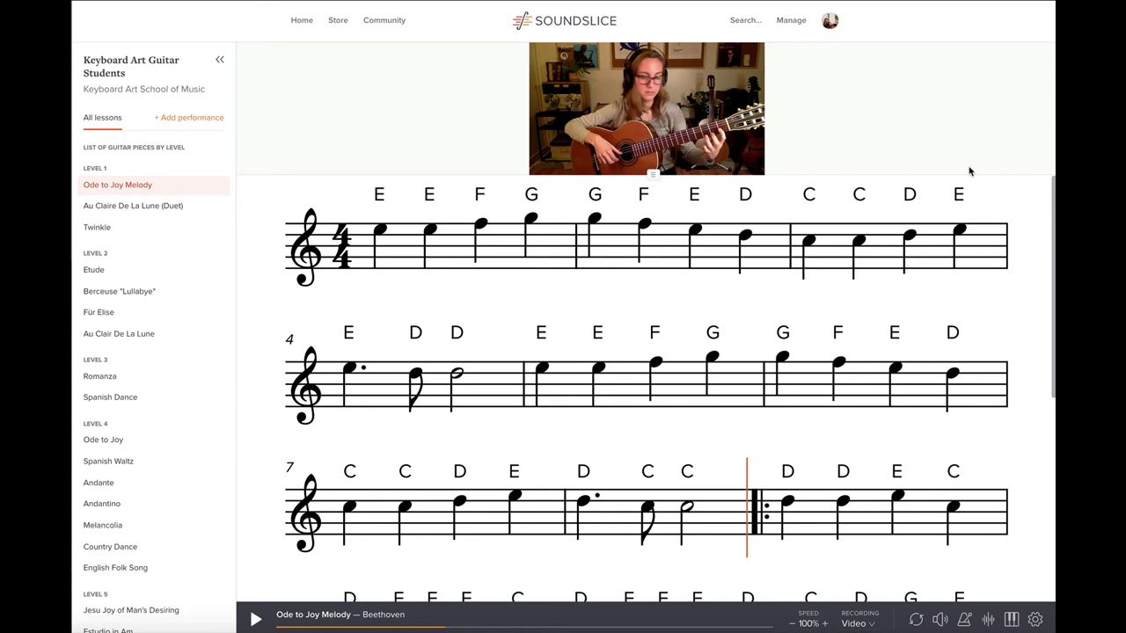
{"action": "mouse_move", "coordinate": [143, 152]}
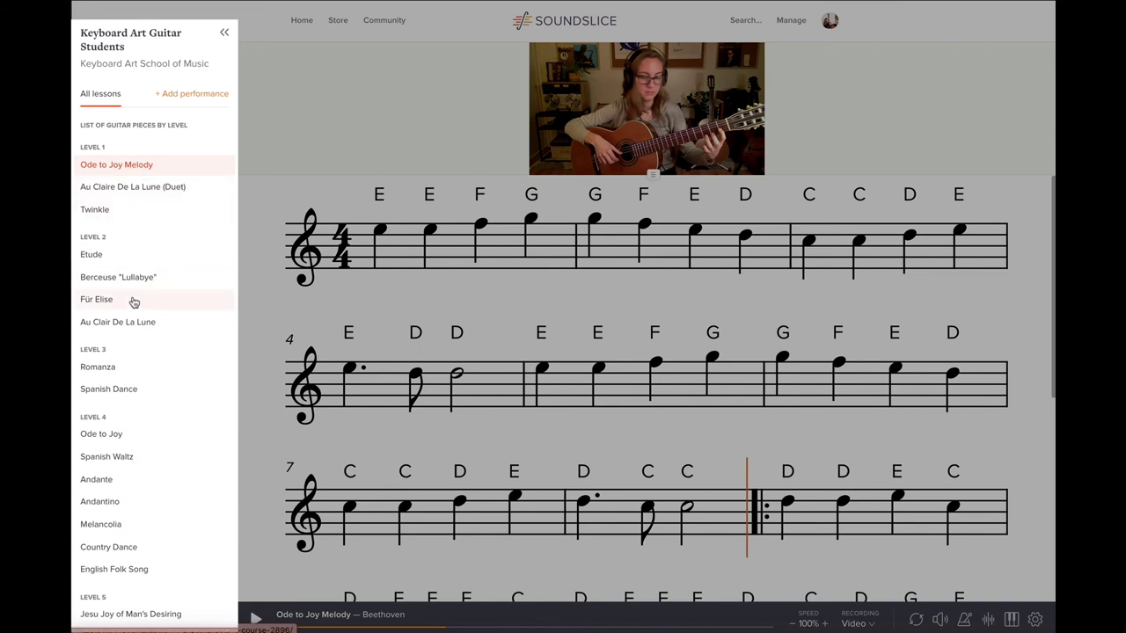
{"action": "scroll", "coordinate": [131, 302], "scroll_direction": "down", "scroll_amount": 2}
{"action": "scroll", "coordinate": [137, 220], "scroll_direction": "up", "scroll_amount": 2}
{"action": "left_click", "coordinate": [175, 285]}
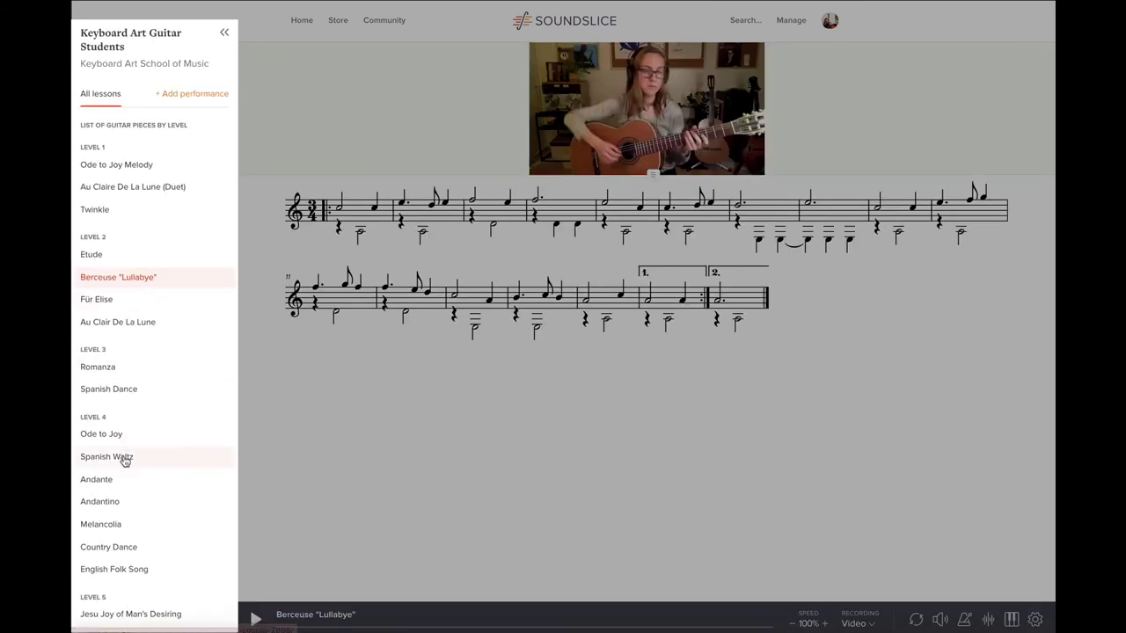
{"action": "left_click", "coordinate": [131, 406]}
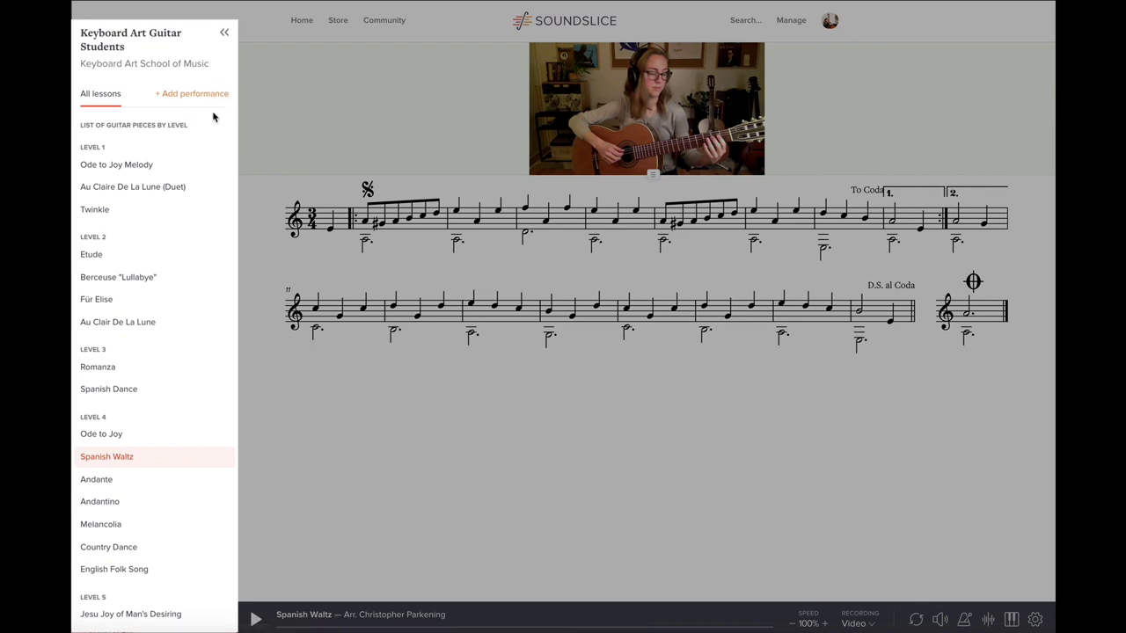
{"action": "left_click", "coordinate": [211, 96]}
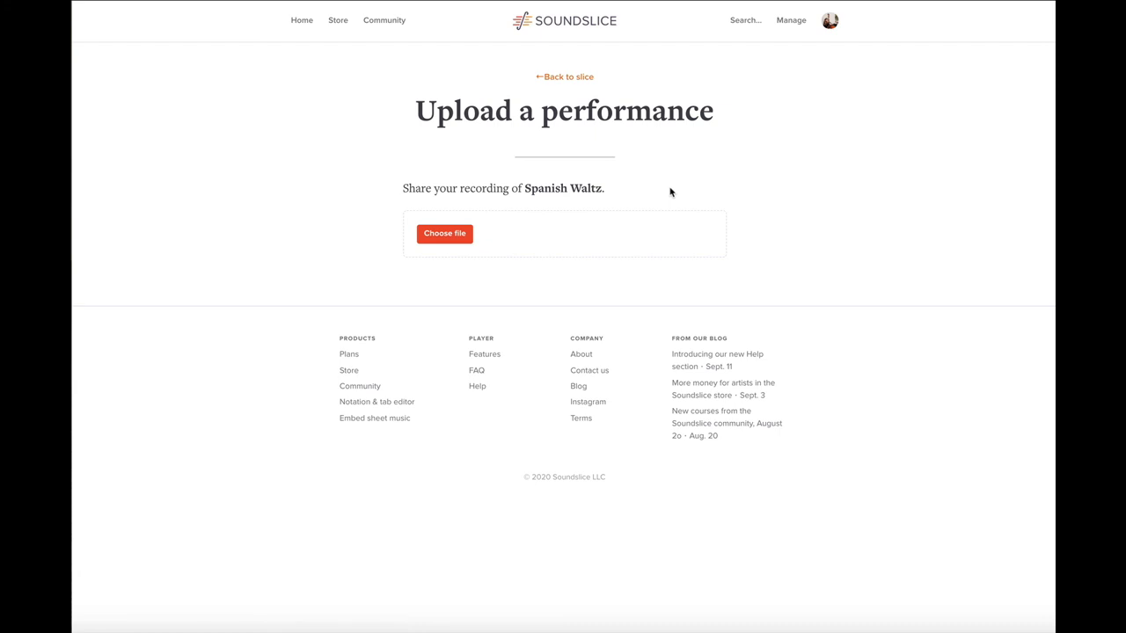
{"action": "left_click", "coordinate": [574, 79]}
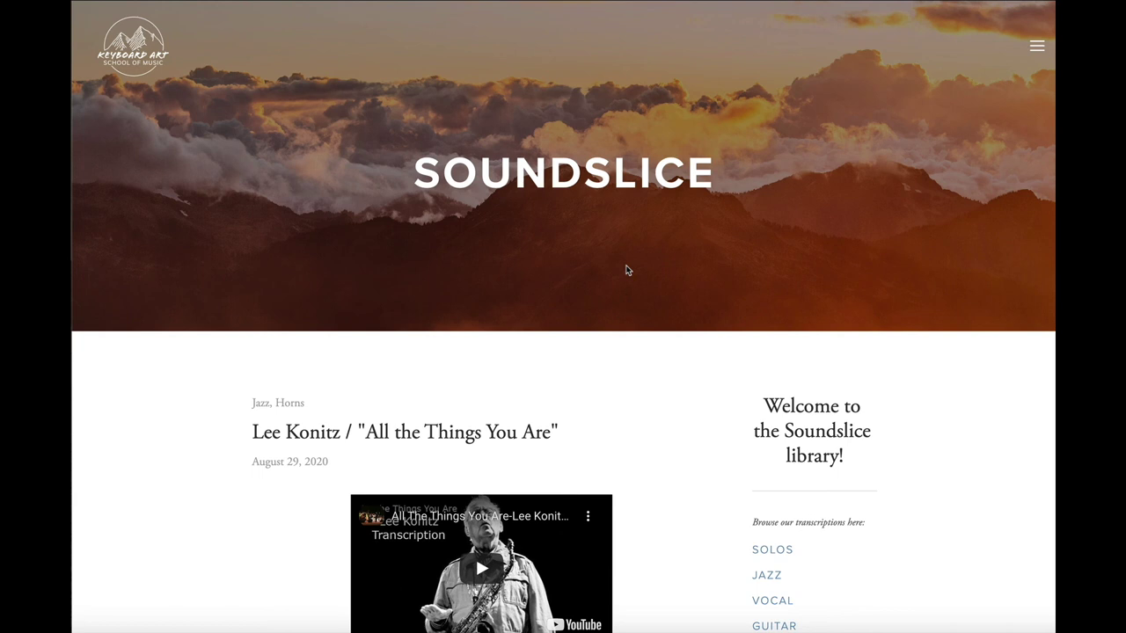
Scroll past the embedded players to the "Freddie Freeloader" and Coltrane "Mr. P.C." posts.
{"action": "scroll", "coordinate": [628, 270], "scroll_direction": "down", "scroll_amount": 5}
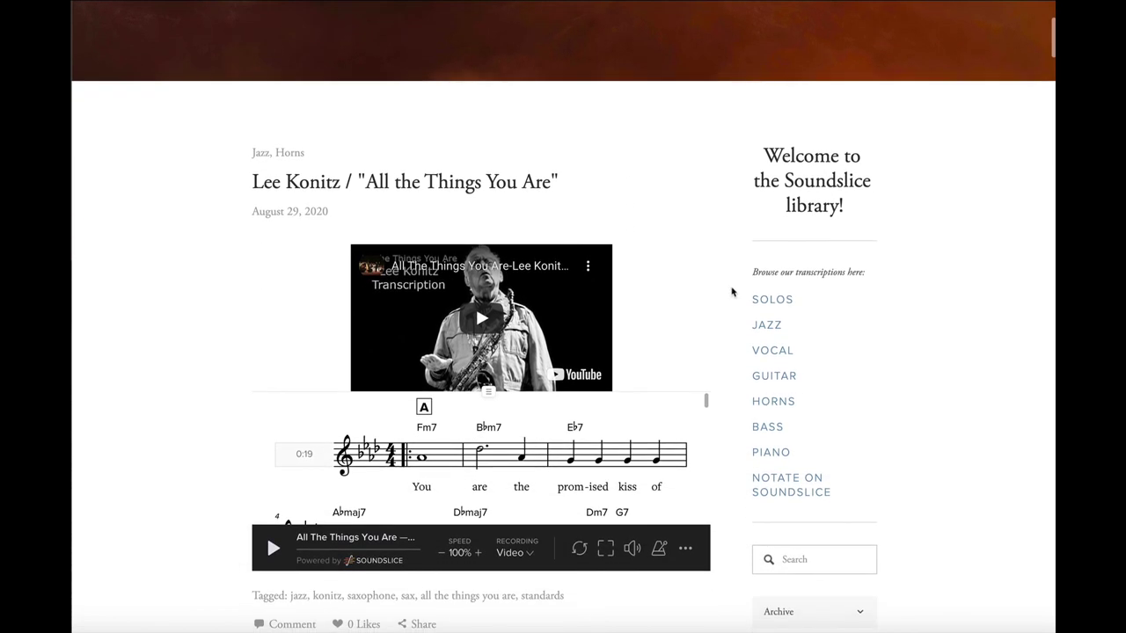
{"action": "scroll", "coordinate": [880, 519], "scroll_direction": "down", "scroll_amount": 4}
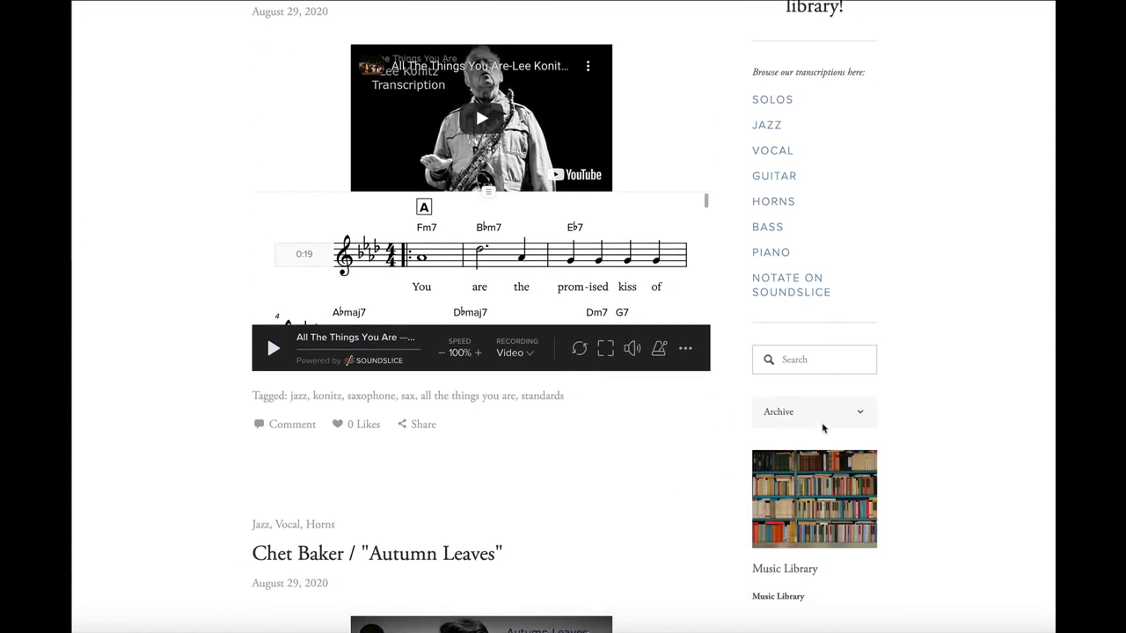
{"action": "scroll", "coordinate": [603, 463], "scroll_direction": "down", "scroll_amount": 15}
{"action": "scroll", "coordinate": [604, 462], "scroll_direction": "down", "scroll_amount": 15}
{"action": "scroll", "coordinate": [603, 463], "scroll_direction": "down", "scroll_amount": 10}
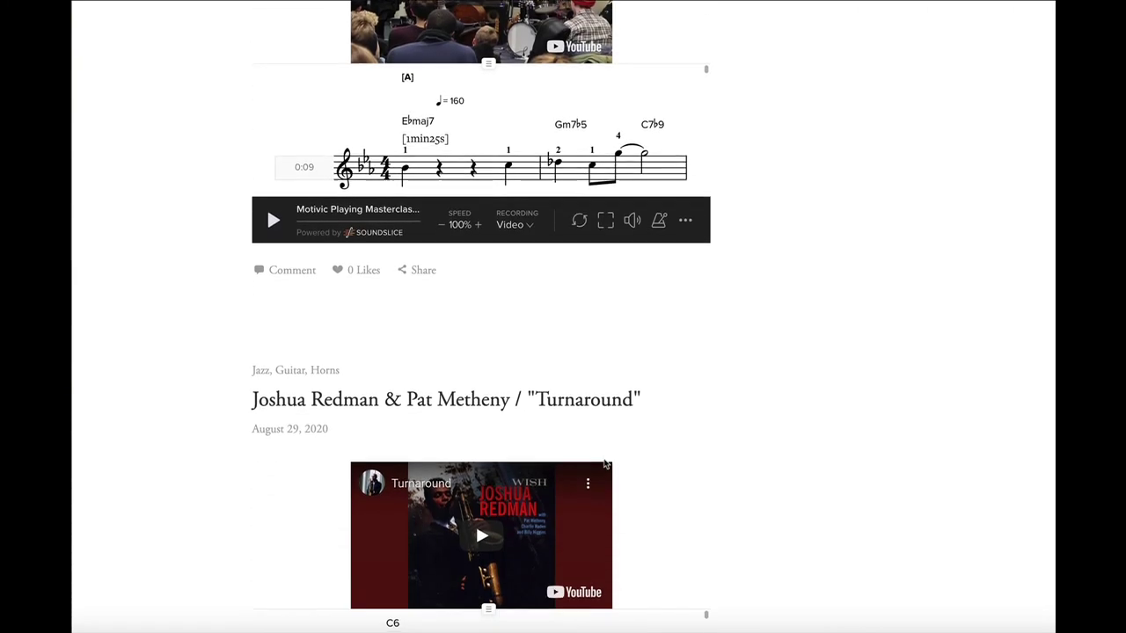
{"action": "scroll", "coordinate": [605, 464], "scroll_direction": "down", "scroll_amount": 20}
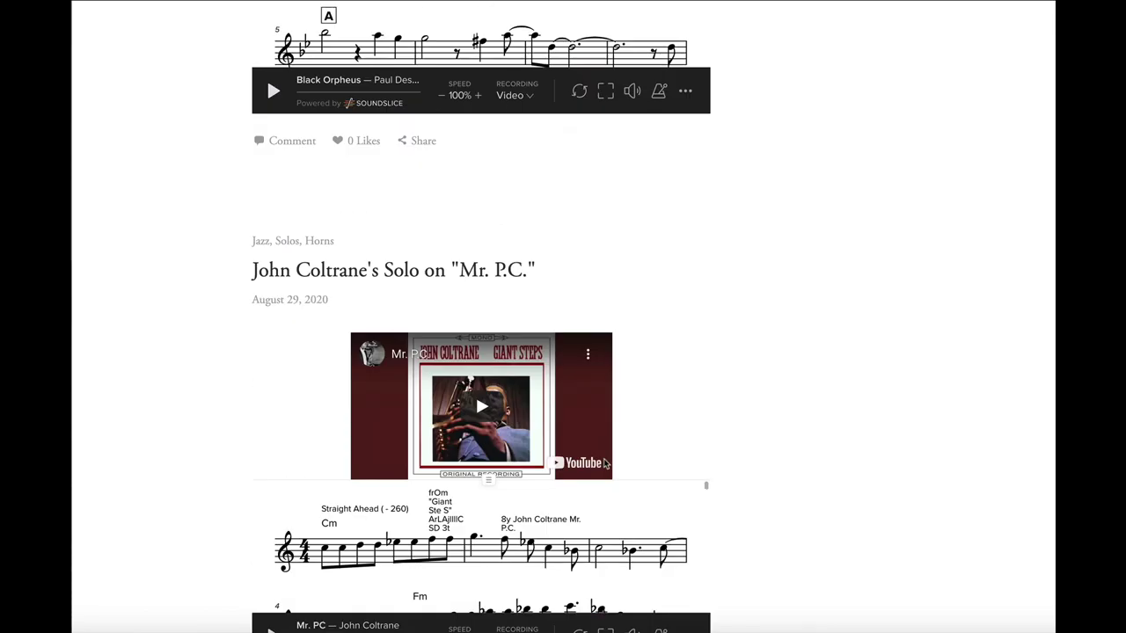
{"action": "scroll", "coordinate": [604, 463], "scroll_direction": "down", "scroll_amount": 4}
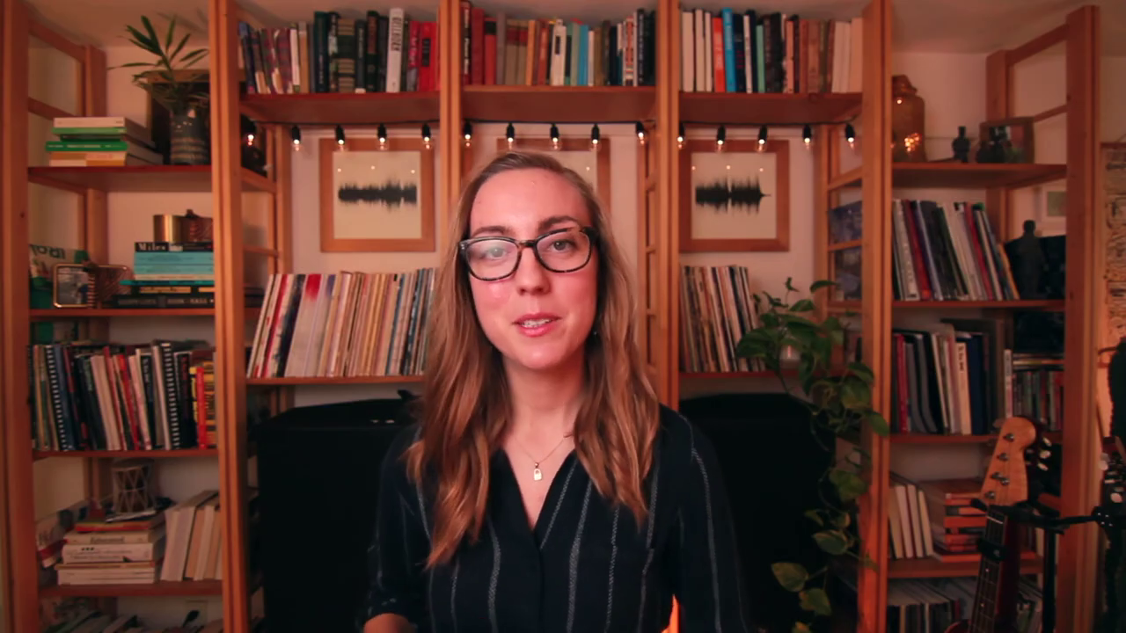